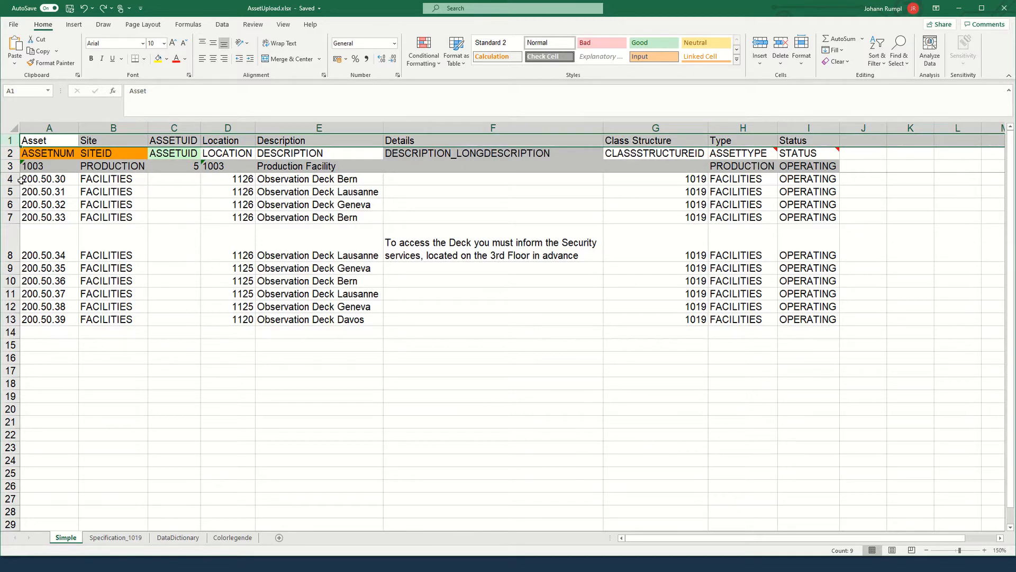
Review example row 3, asset rows 4–13, and the allowed Type and Status value lists
left_click(9, 167)
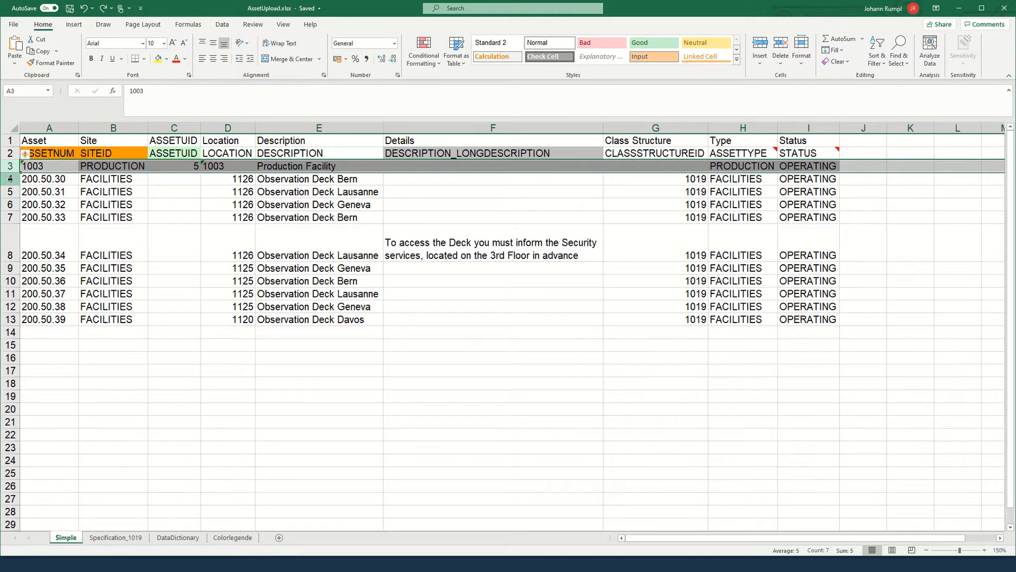
left_click_drag(10, 179, 18, 327)
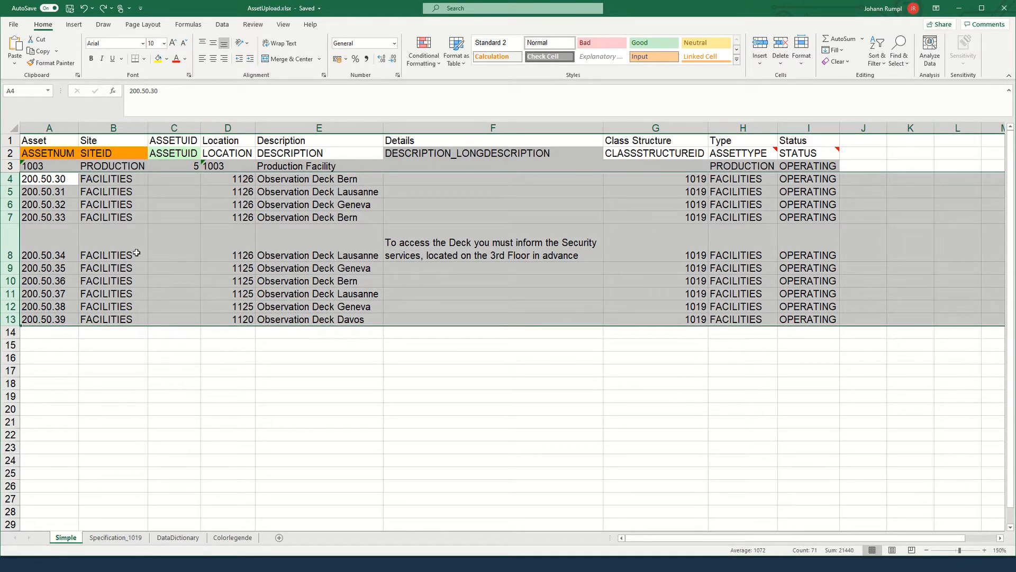
left_click(528, 219)
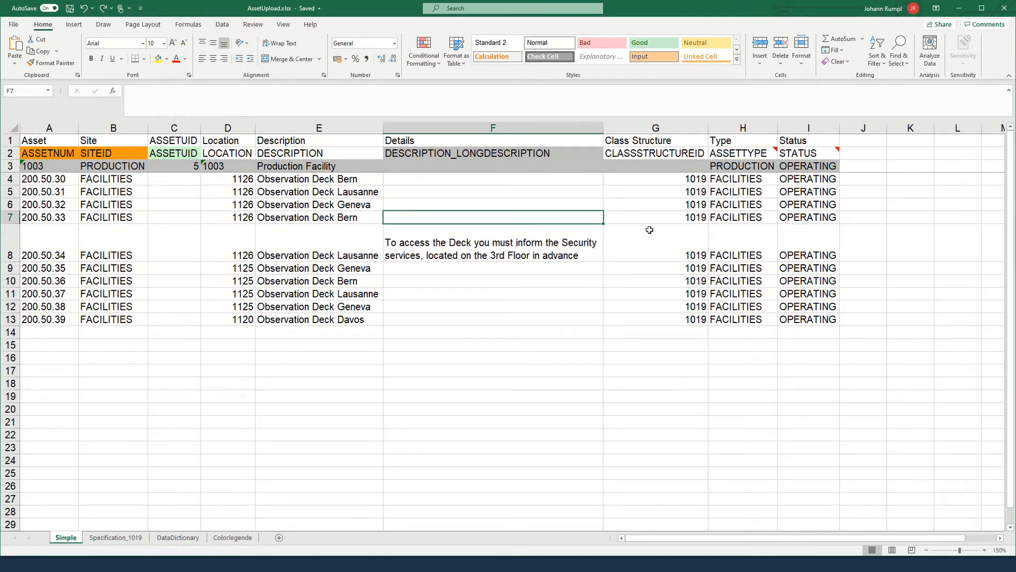
left_click(750, 191)
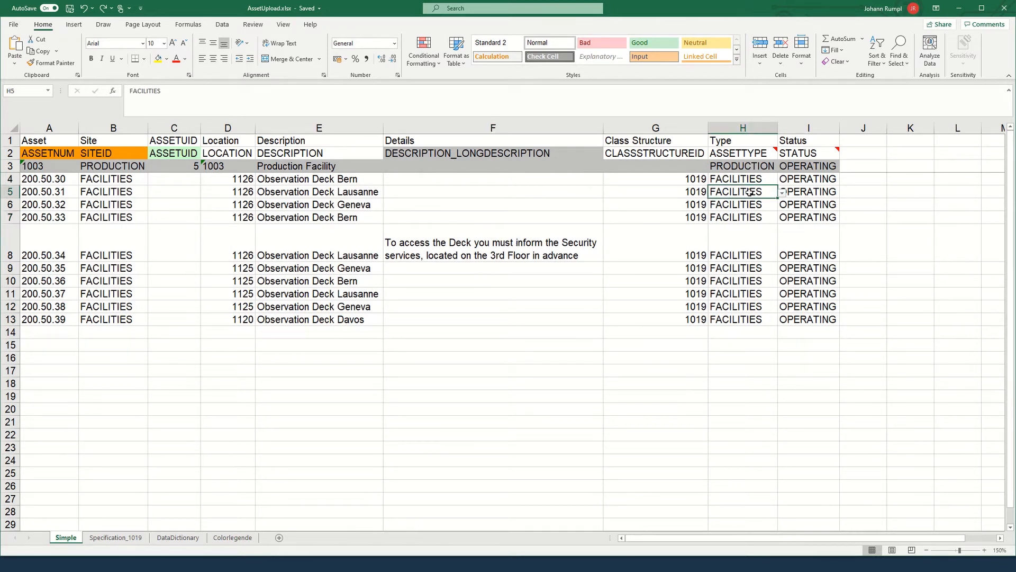
left_click(782, 193)
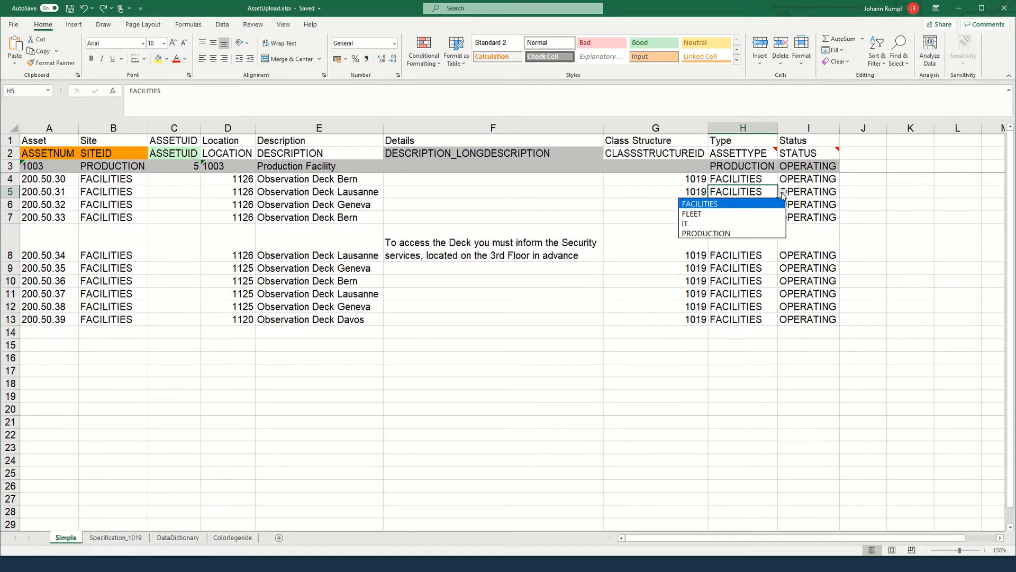
left_click(810, 191)
left_click(815, 189)
left_click(845, 195)
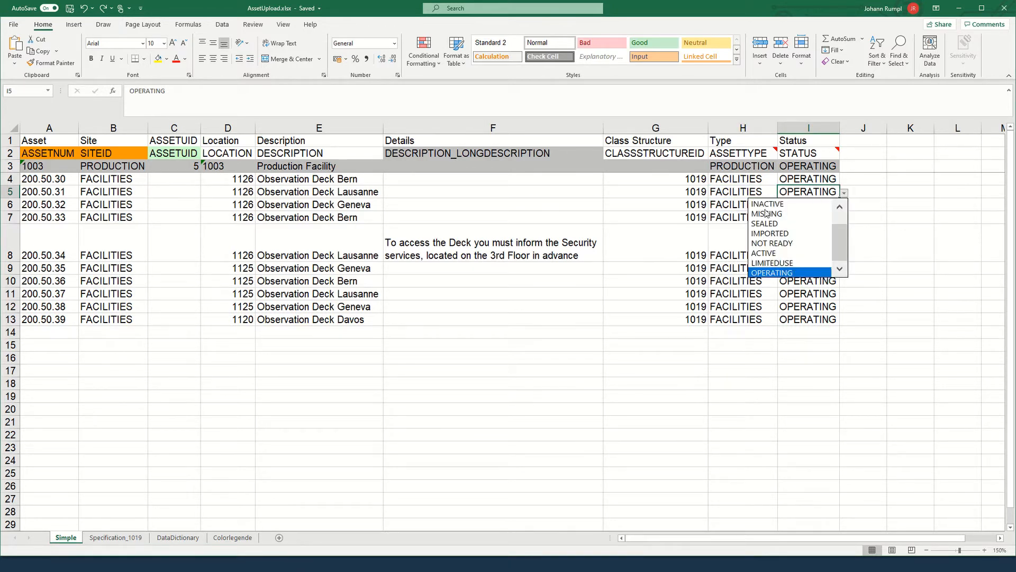
left_click(647, 210)
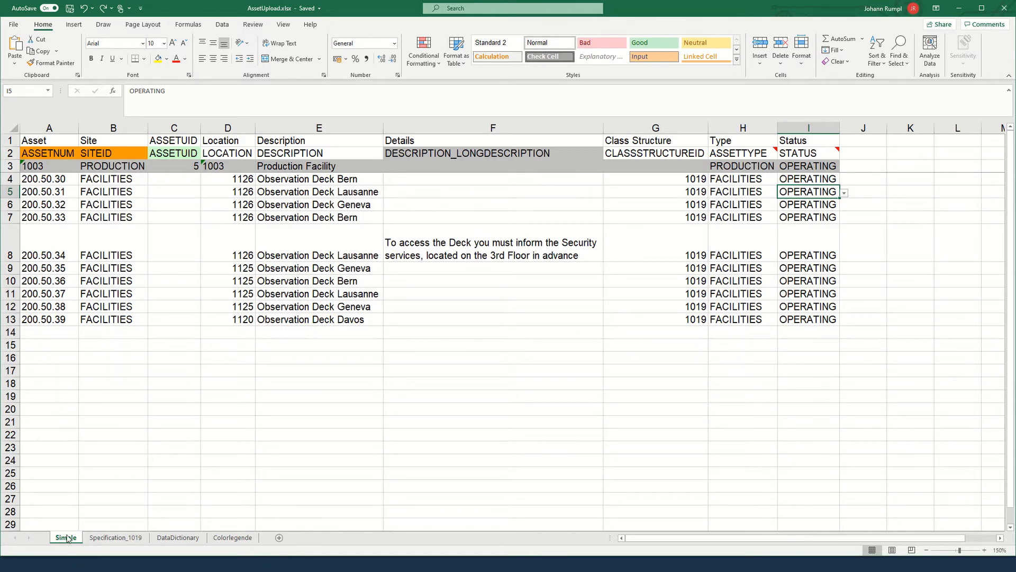
On the Specification_1019 sheet, inspect row 2's attribute codes A101–A105 in cells E2–I2
left_click(106, 538)
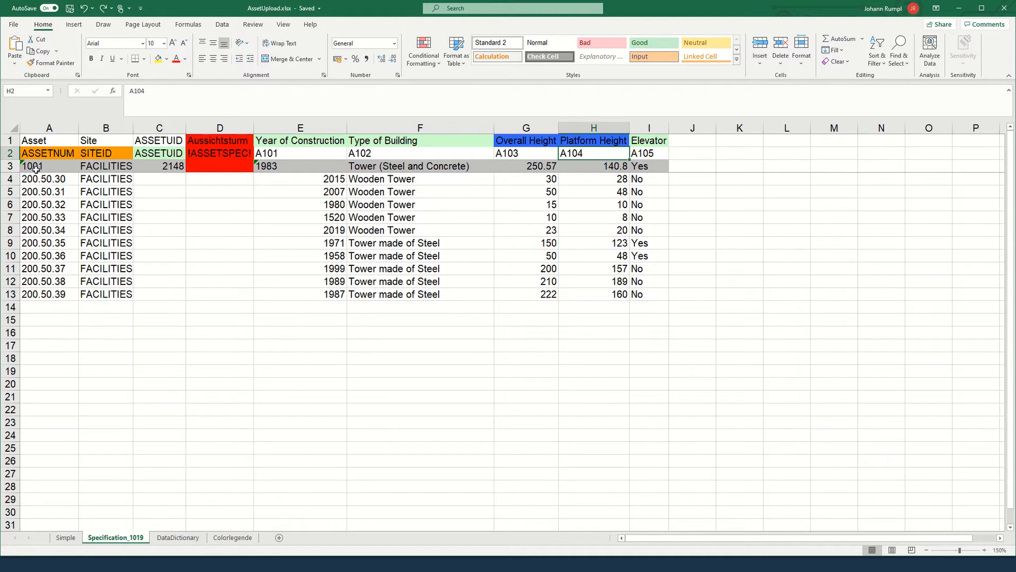
left_click(9, 153)
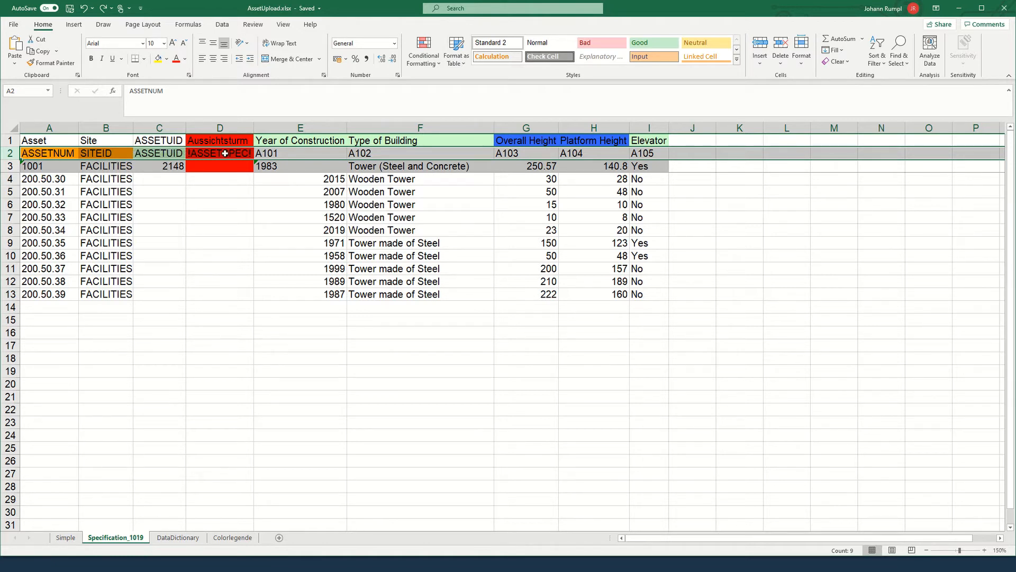
left_click(284, 154)
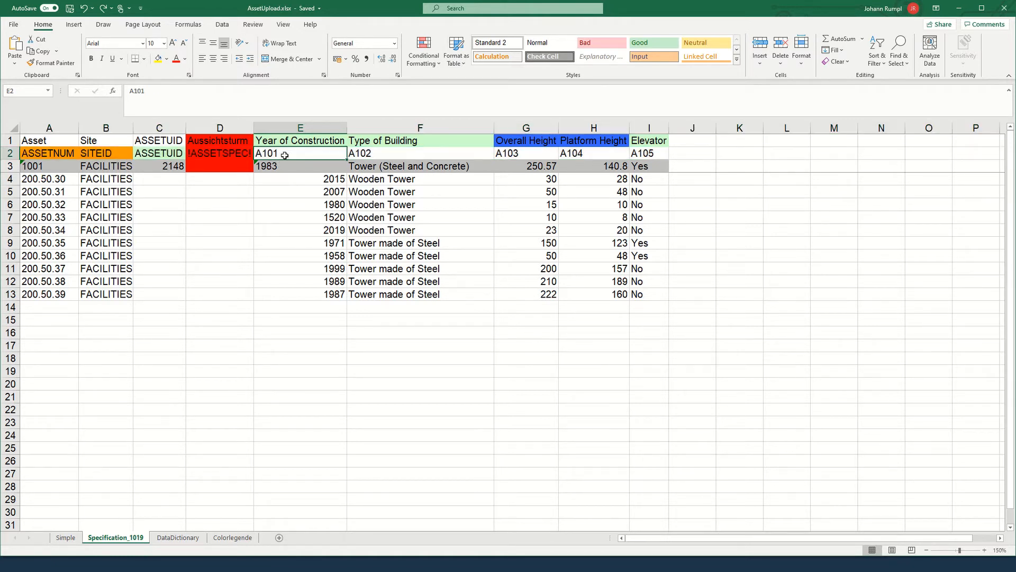
left_click(366, 153)
left_click(507, 152)
left_click(569, 154)
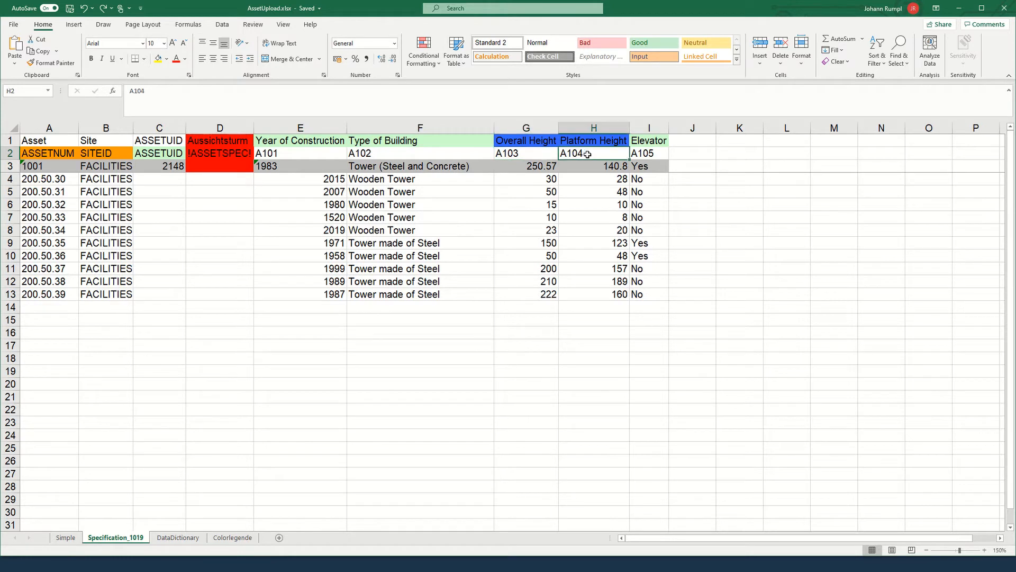
left_click(643, 155)
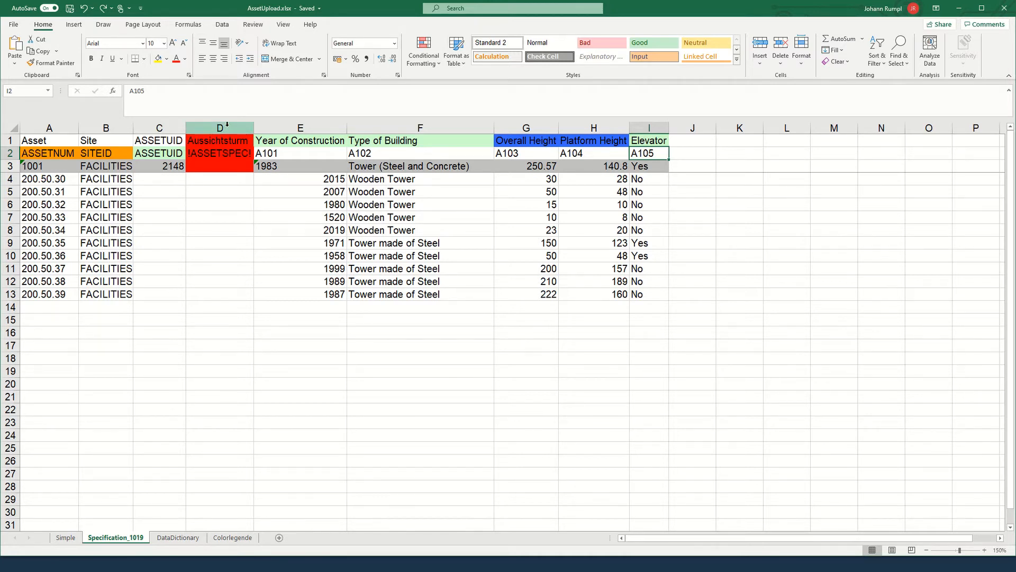
Select column D holding the Aussichtsturm class
left_click(227, 127)
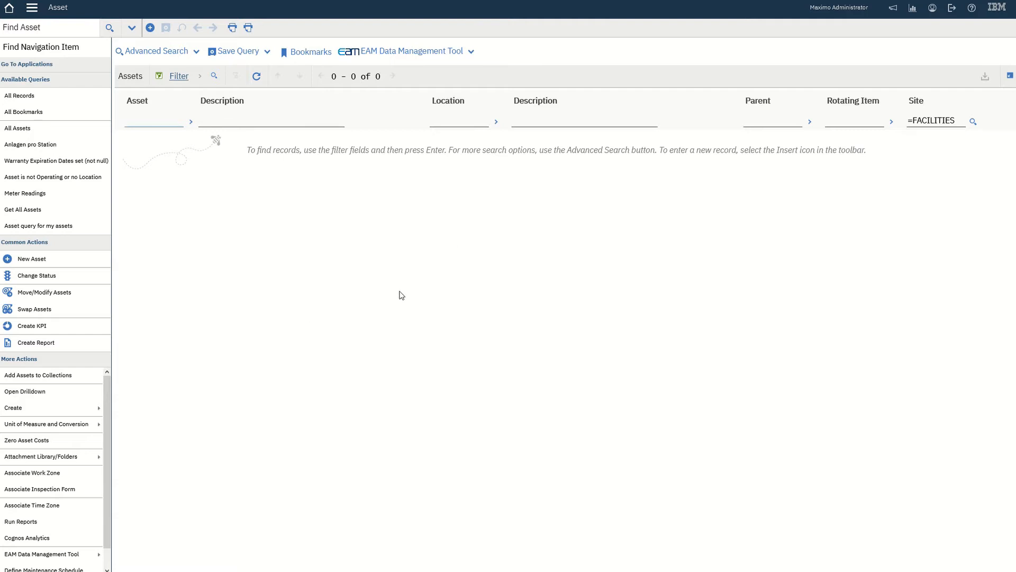
Look through the EAM data management tools list, then close it
left_click(474, 55)
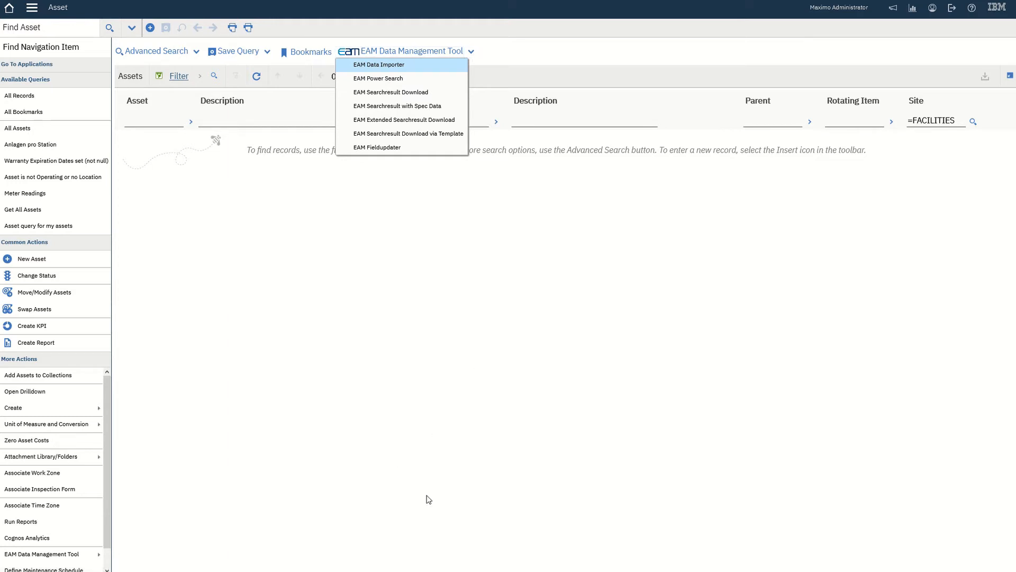
mouse_move(64, 555)
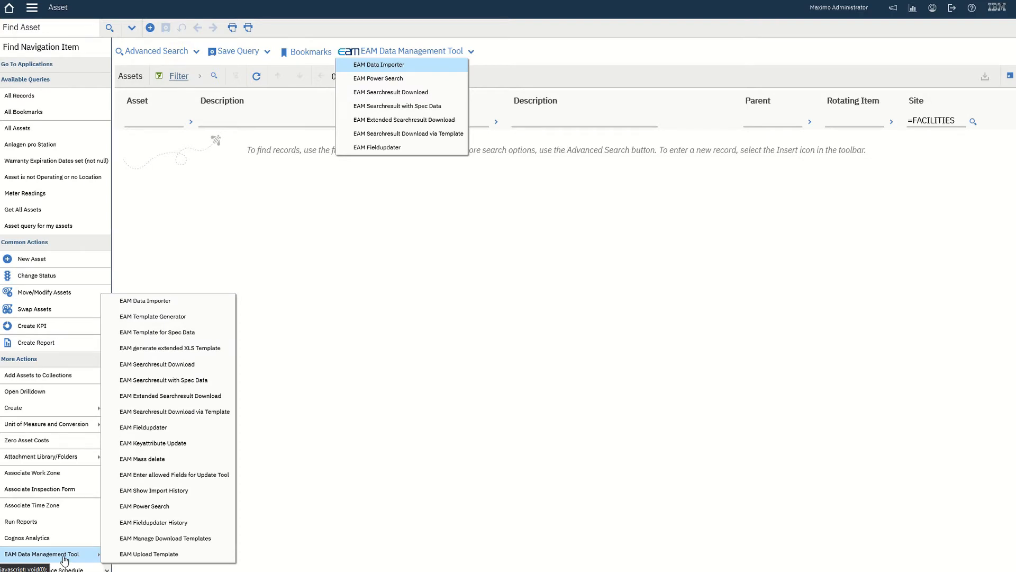
left_click(573, 447)
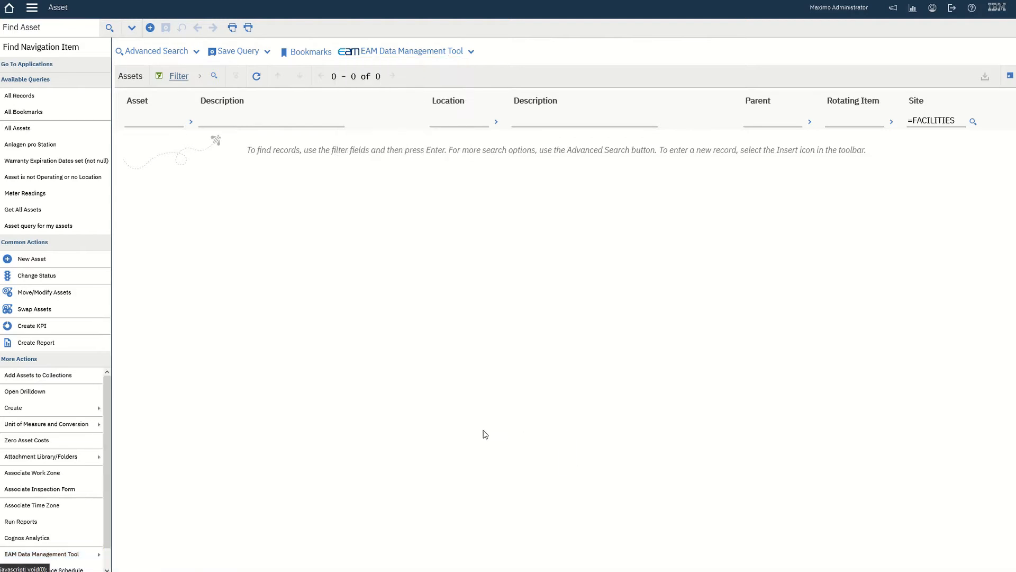
Choose AssetUpload.xlsx, with file type set to All Files, and run Import Data
left_click(393, 51)
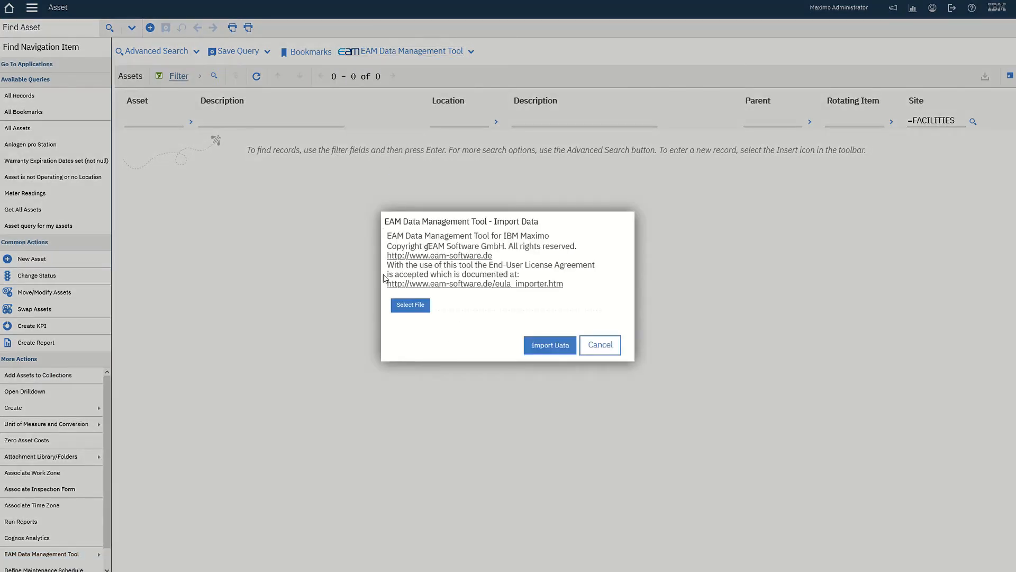
left_click(410, 310)
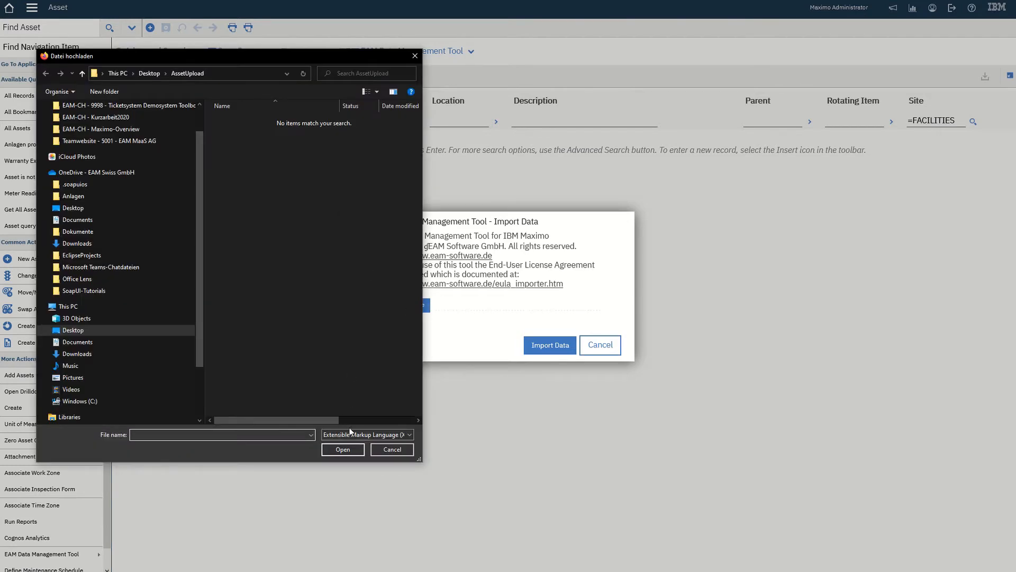
left_click(349, 433)
left_click(360, 446)
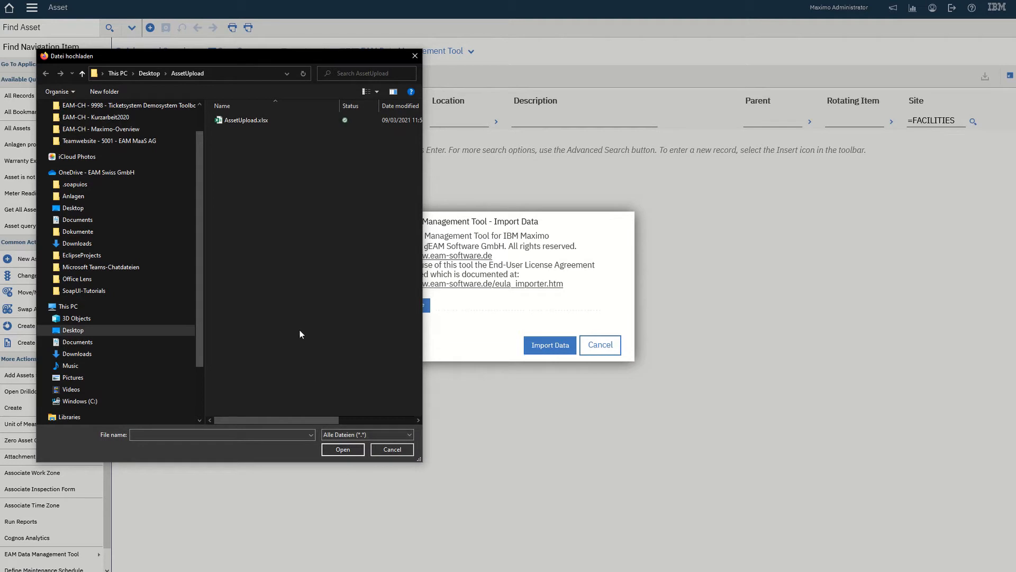
left_click(242, 123)
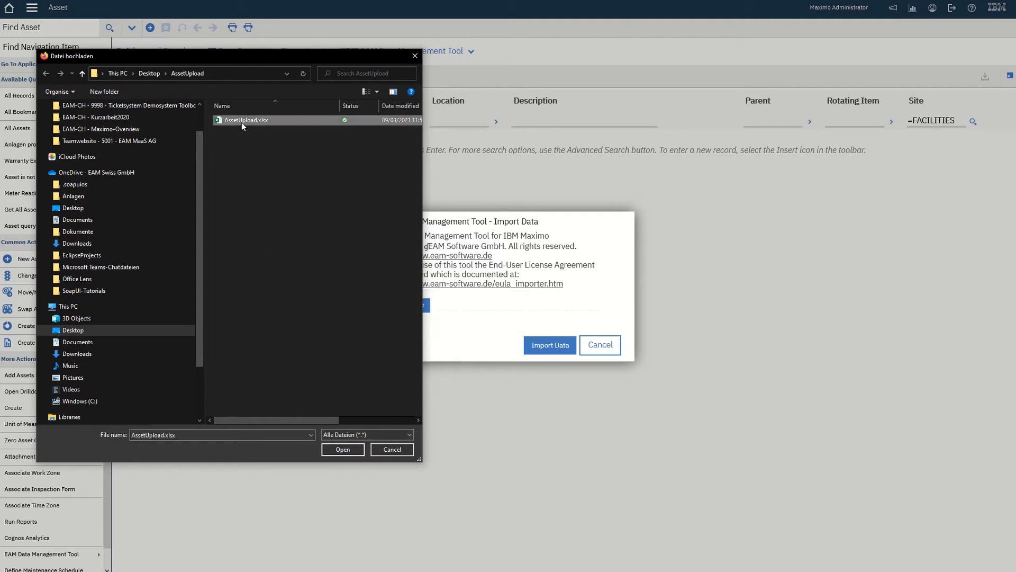
left_click(339, 451)
left_click(558, 341)
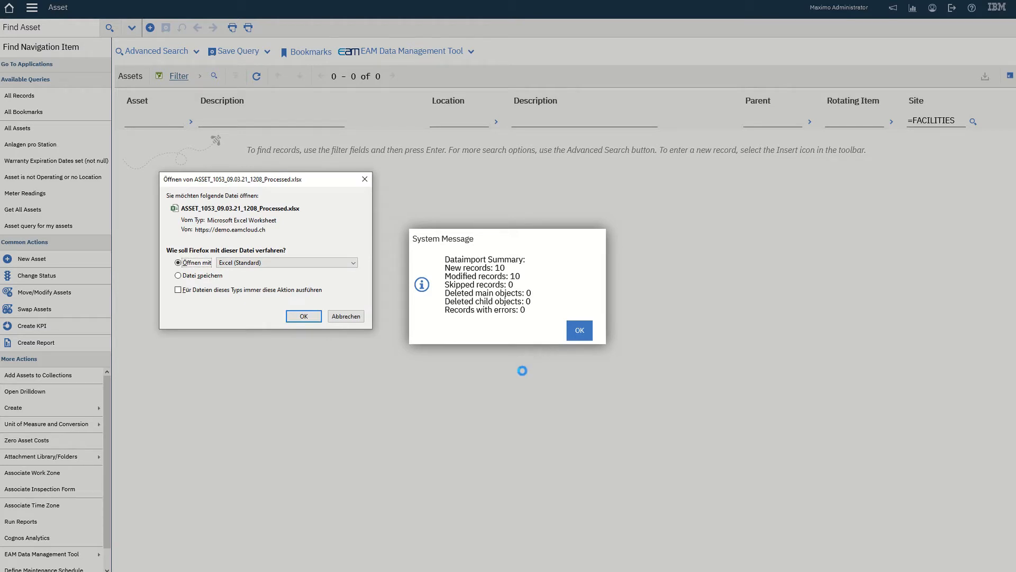
Acknowledge the import summary of 10 new records, 10 modified and 0 errors
left_click_drag(445, 269, 508, 273)
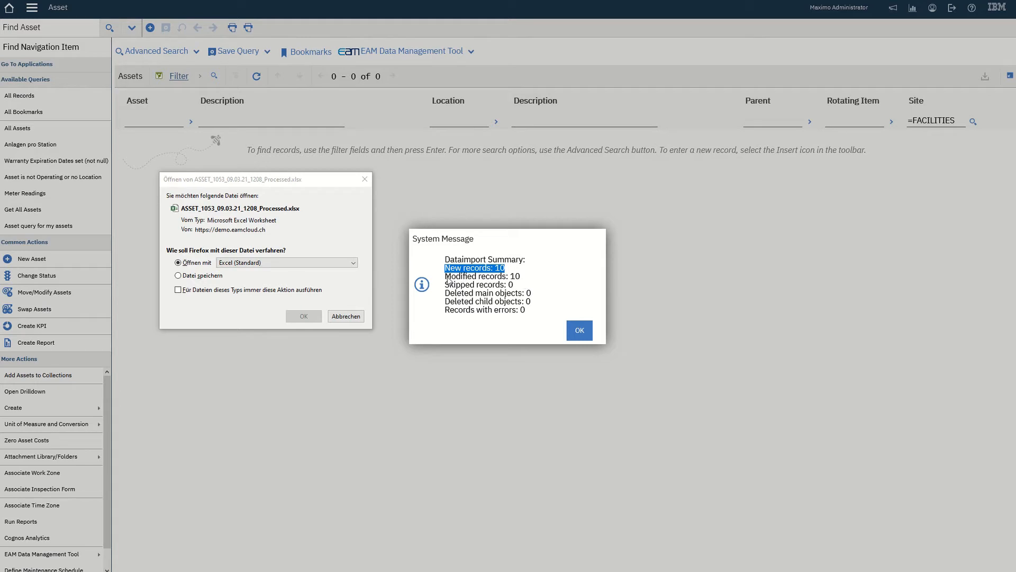
left_click(580, 331)
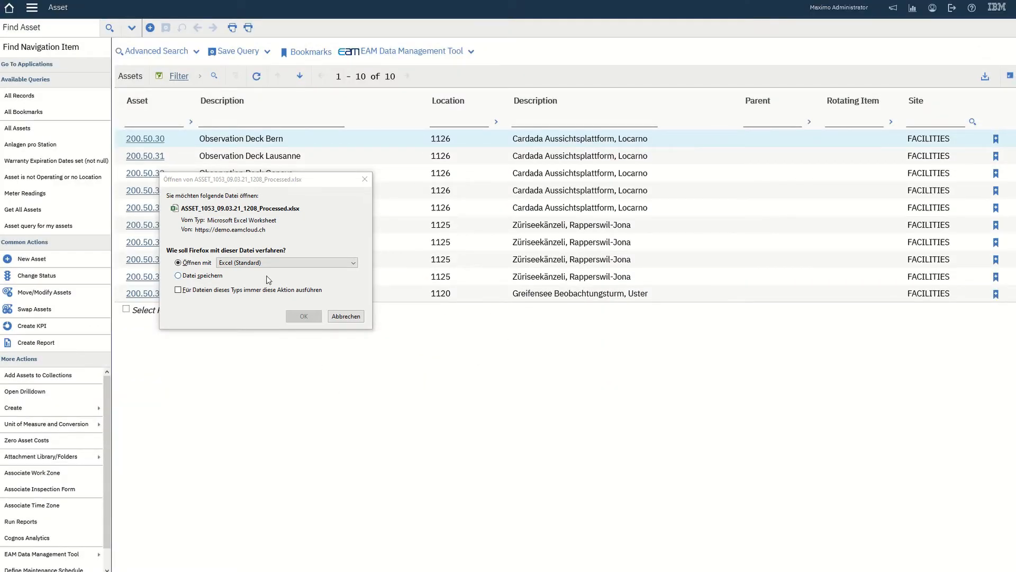
Dismiss the processed-file prompt and open asset 200.50.31, Observation Deck Lausanne
left_click(303, 317)
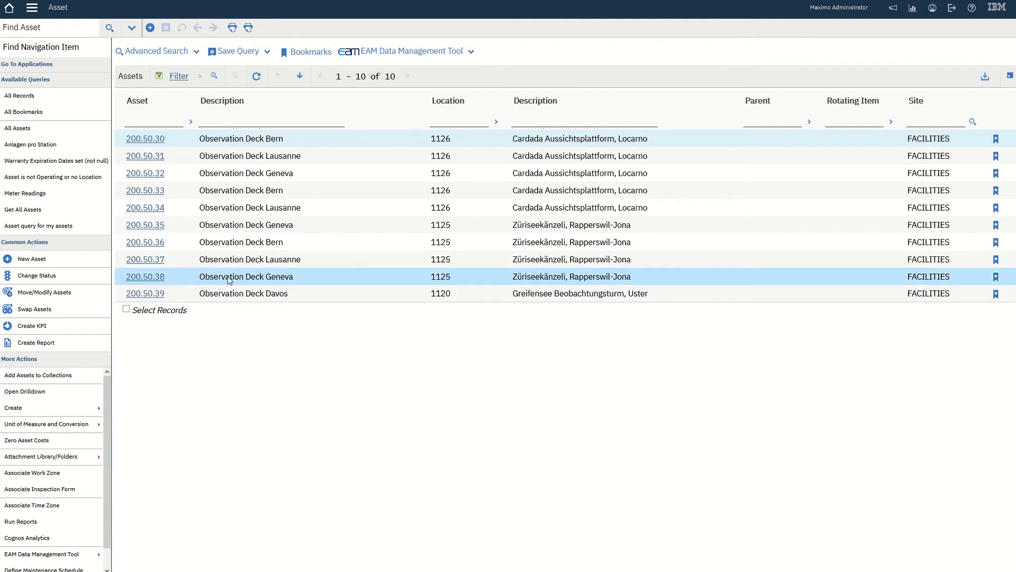
left_click(154, 155)
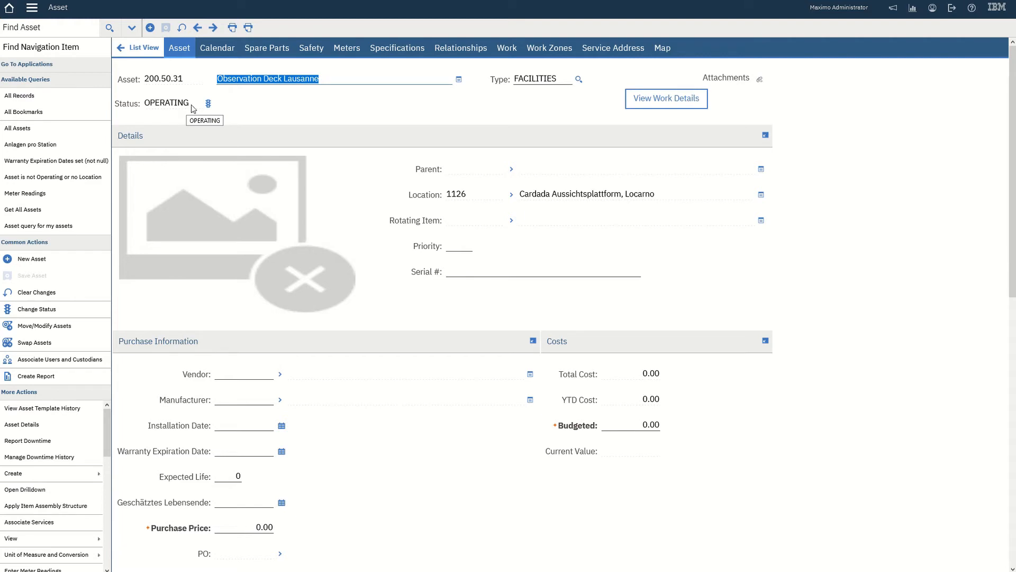
Check asset 200.50.31's specification values A101–A105, then go back to the asset list
left_click(384, 53)
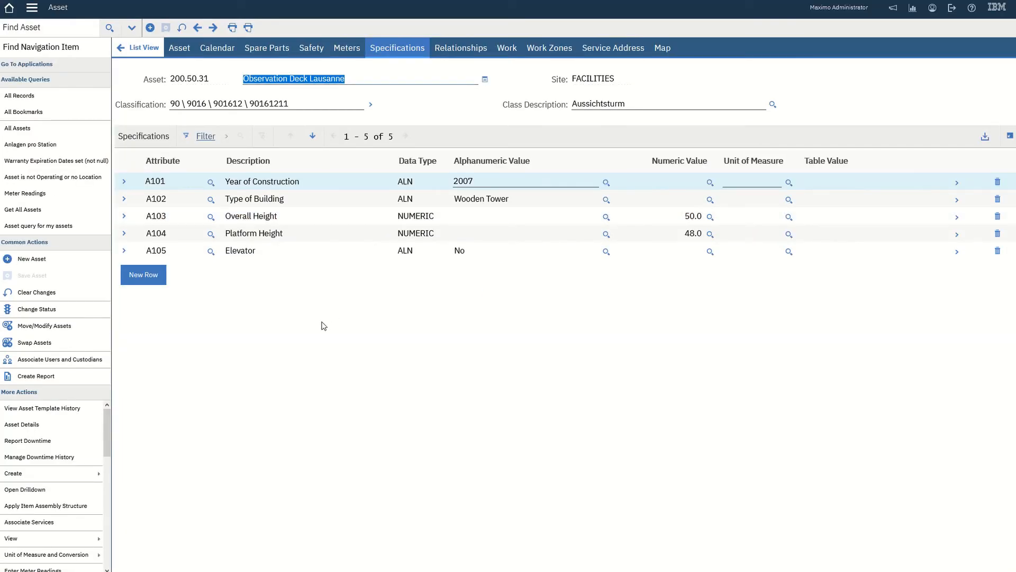
left_click(140, 48)
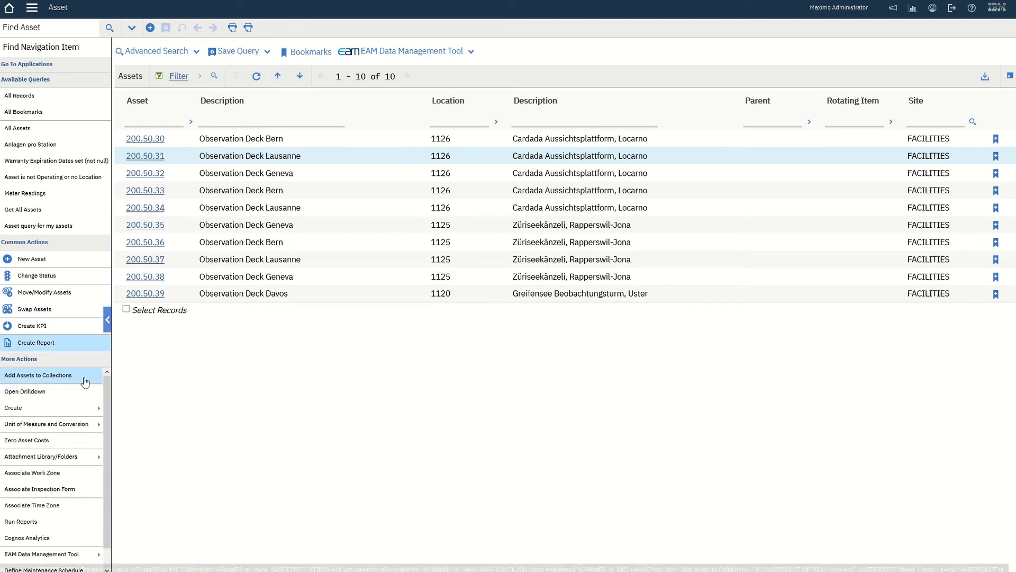
Inspect the processed workbook's Specification_1019 and Simple sheets showing ASSETUIDs 2448–2457
key("alt+Tab")
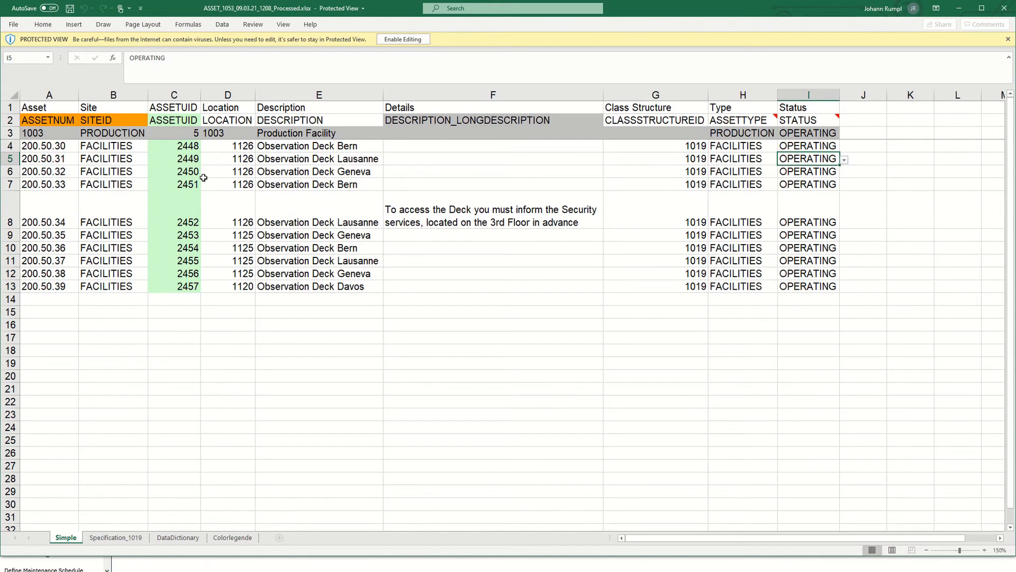
left_click(100, 539)
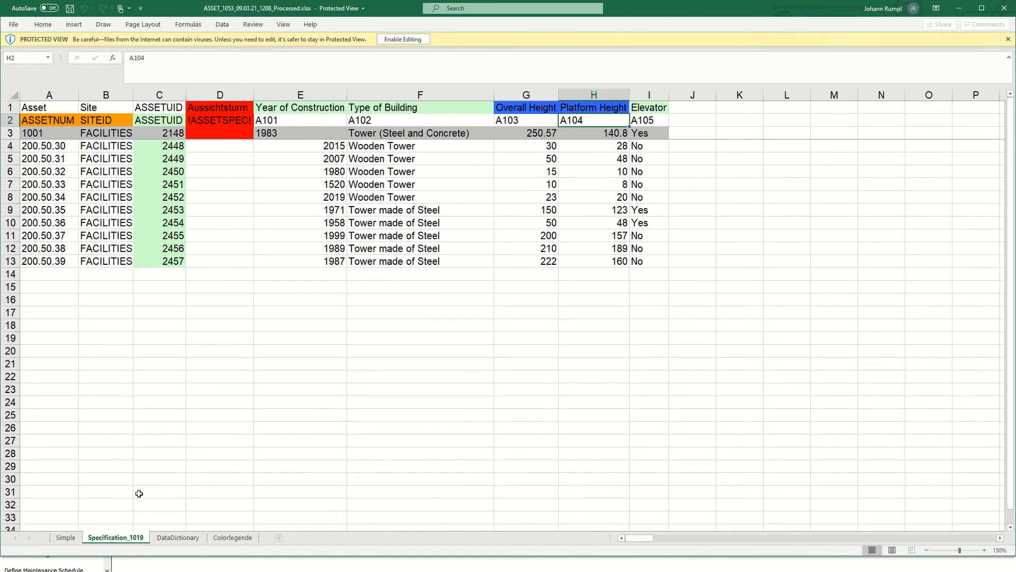
left_click(66, 538)
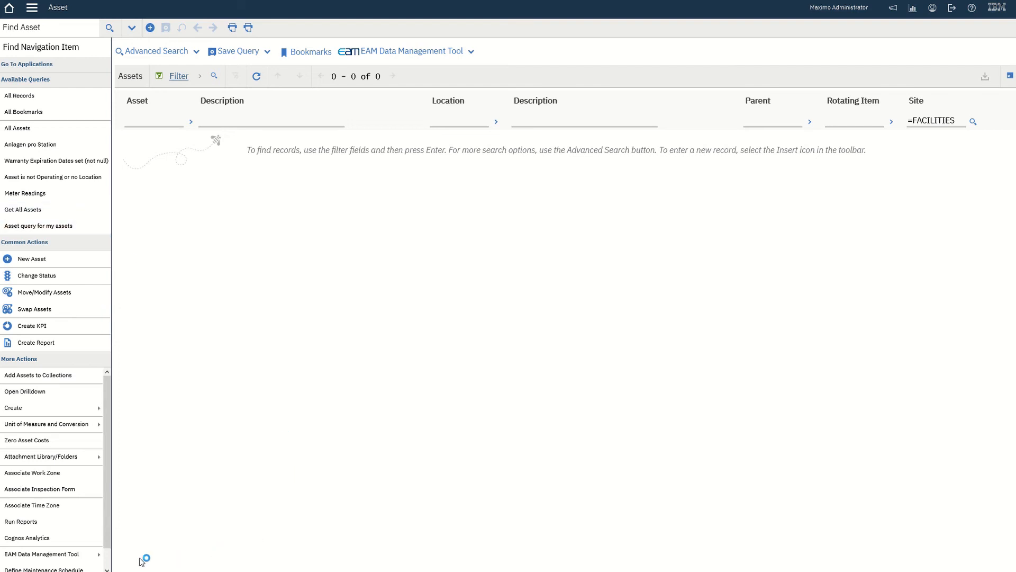
Show the import history listing import 1053 with 10 inserted and 10 updated rows
left_click(58, 553)
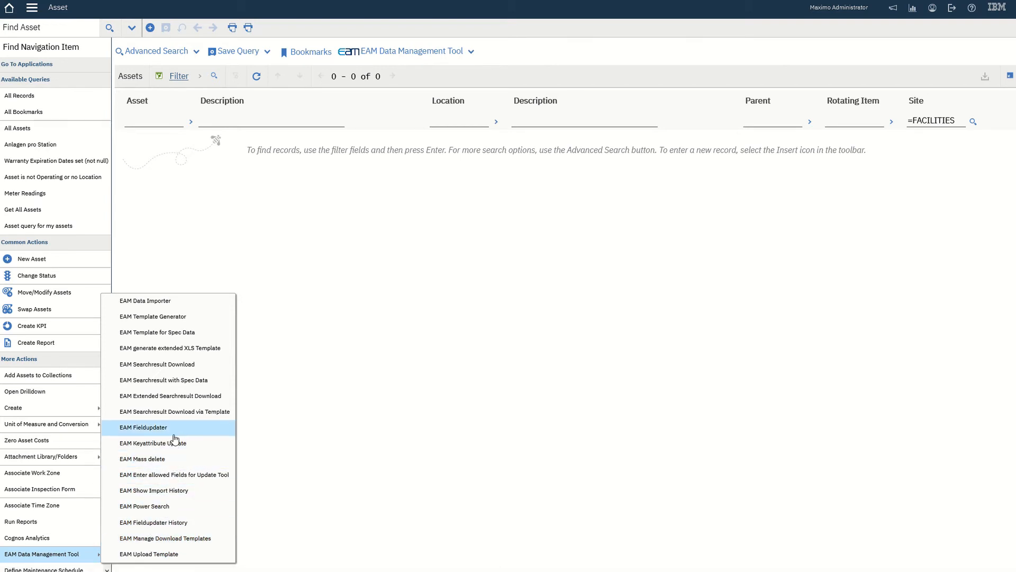
left_click(185, 493)
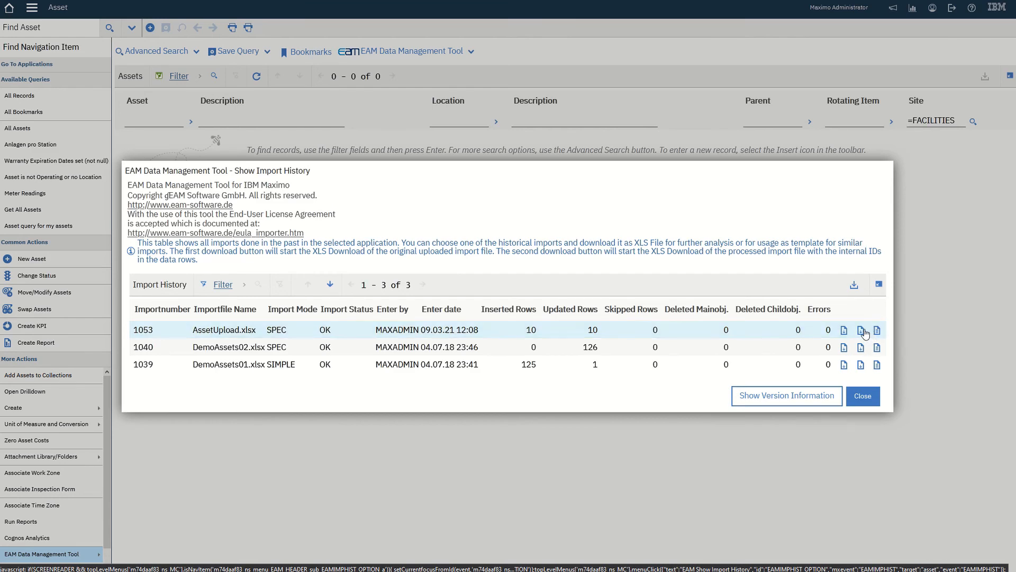
left_click(861, 331)
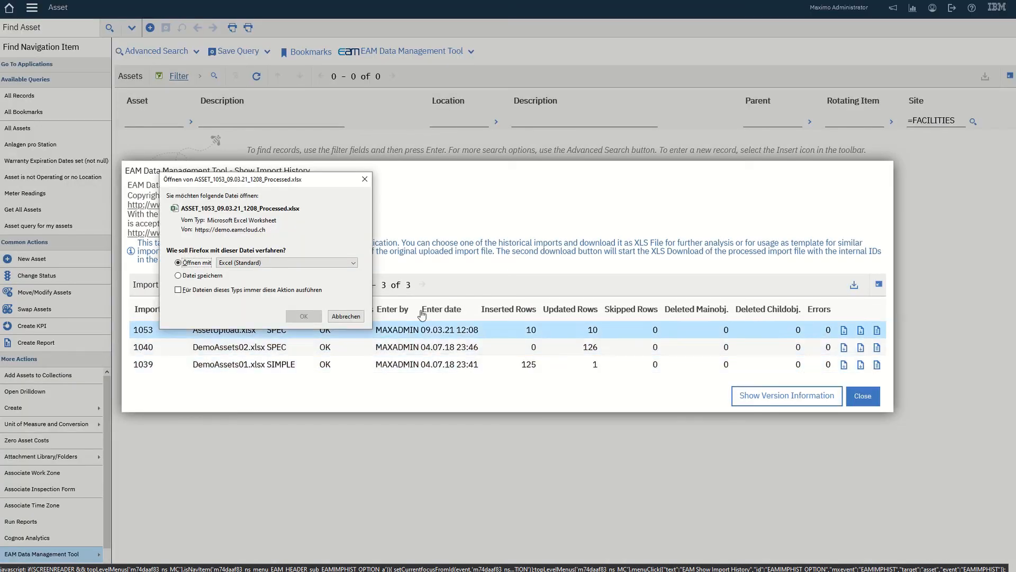
left_click(305, 318)
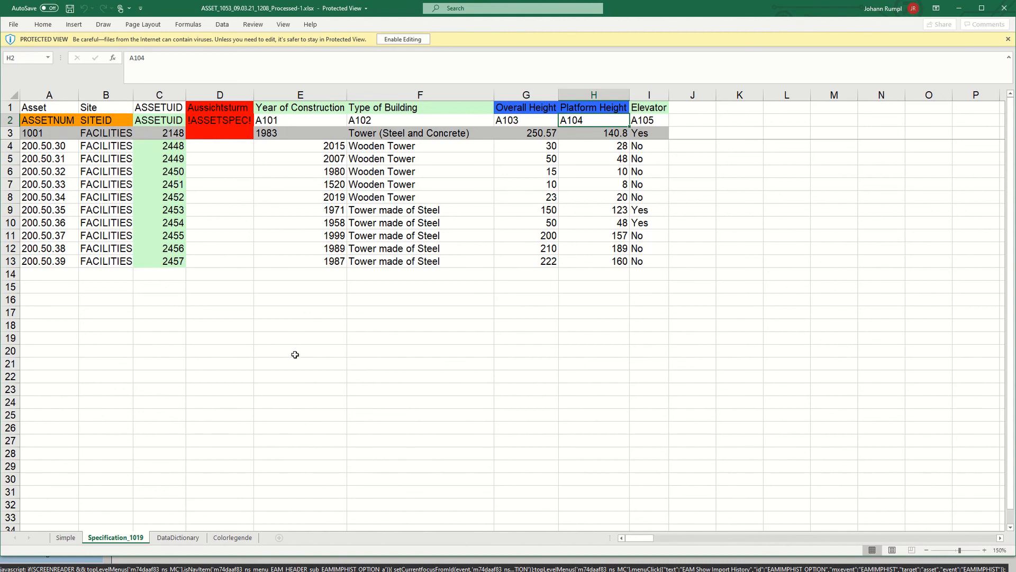
left_click(959, 9)
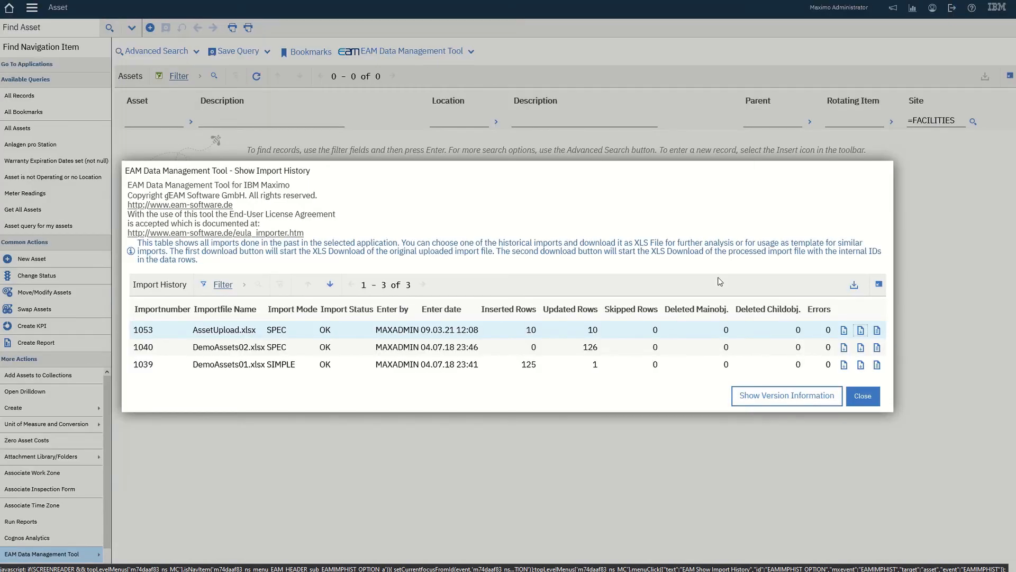